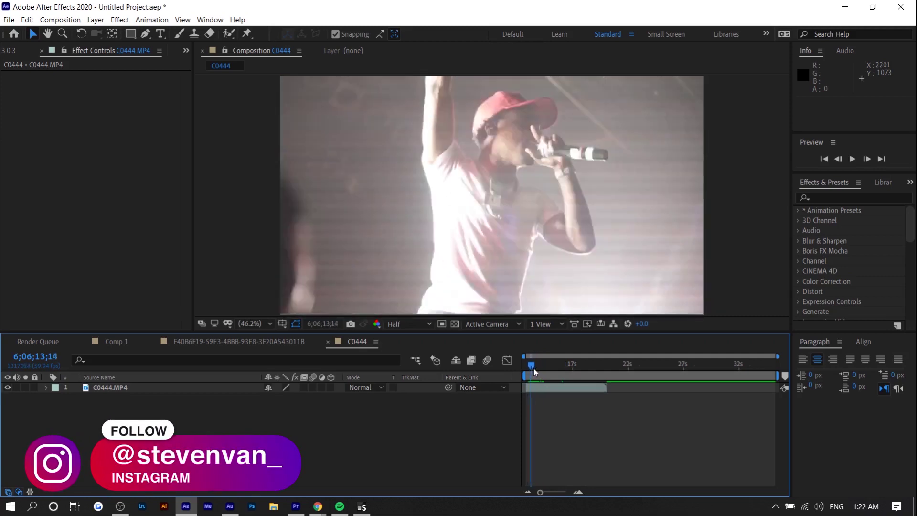
Advance the concert clip to its red-lit frame and bring up Sapphire Effect Builder
{"action": "mouse_move", "coordinate": [533, 368]}
{"action": "left_mouse_down"}
{"action": "mouse_move", "coordinate": [543, 368]}
{"action": "mouse_move", "coordinate": [535, 368]}
{"action": "left_mouse_up"}
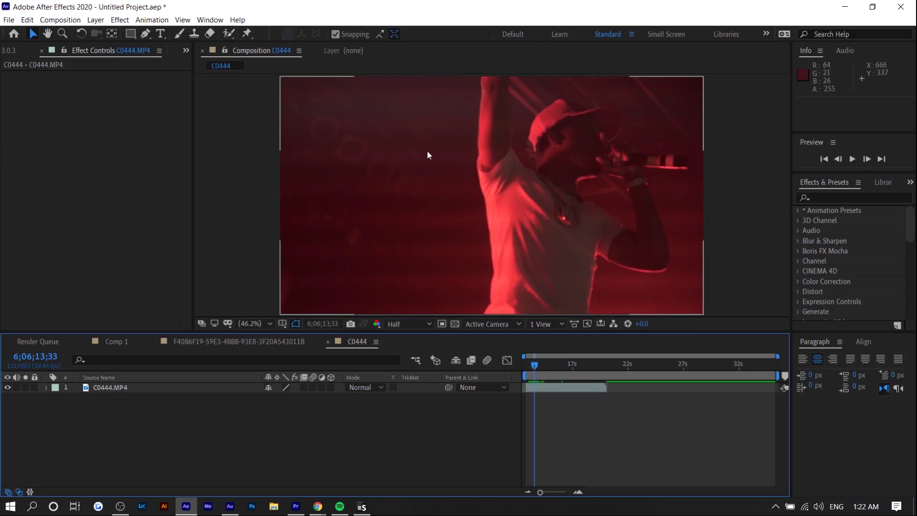
{"action": "left_click", "coordinate": [362, 502]}
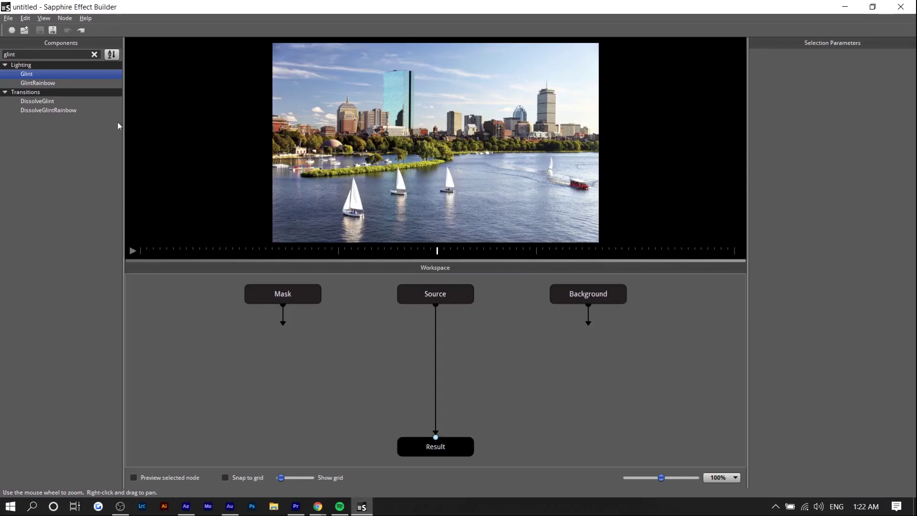
Insert a Glint node between Source and Result and set its Brightness to 0.625
{"action": "left_click_drag", "start_coordinate": [46, 77], "coordinate": [432, 361]}
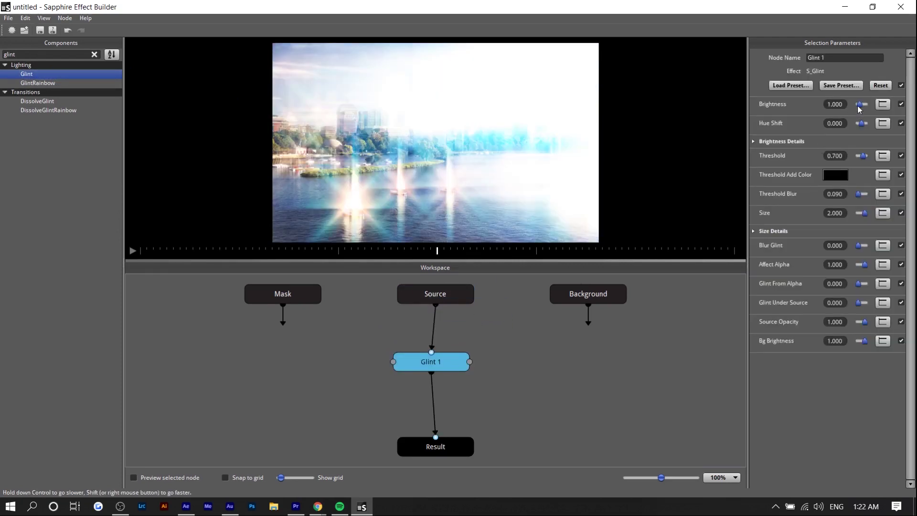
{"action": "left_click_drag", "start_coordinate": [859, 109], "coordinate": [859, 109]}
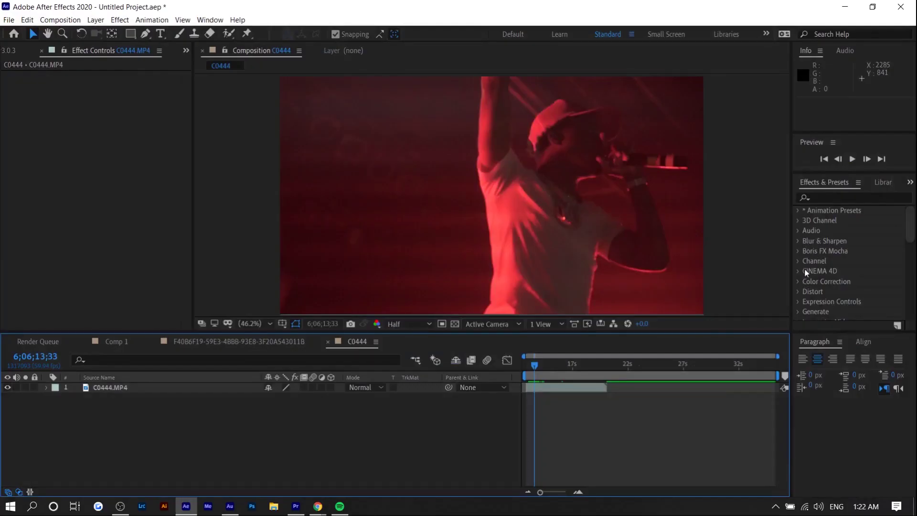
Expand the Sapphire Lighting category in Effects & Presets to list S_Glint and S_GlintRainbow
{"action": "scroll", "coordinate": [803, 274], "scroll_direction": "down", "scroll_amount": 2}
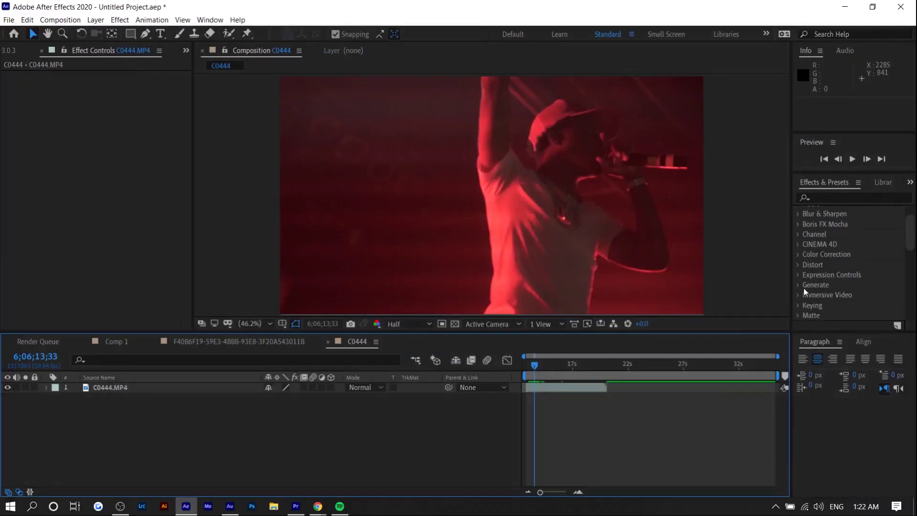
{"action": "left_click", "coordinate": [825, 197]}
{"action": "scroll", "coordinate": [816, 291], "scroll_direction": "down", "scroll_amount": 4}
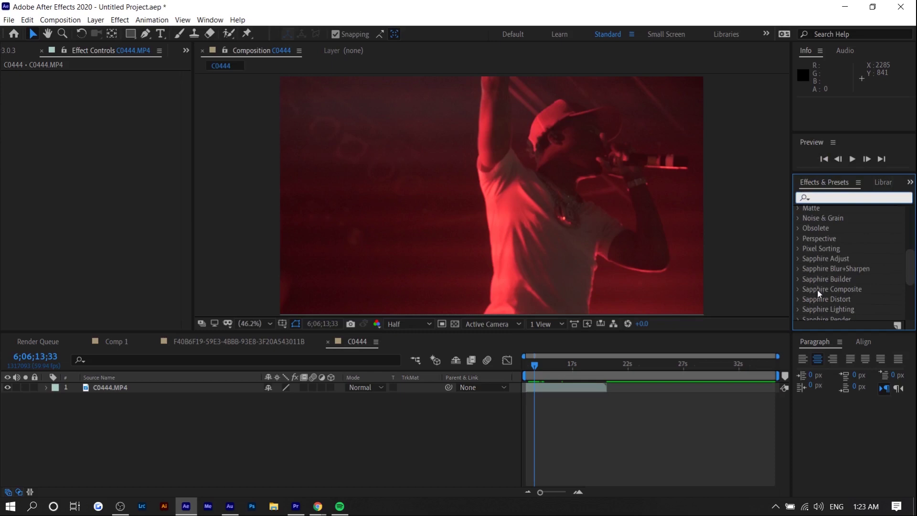
{"action": "scroll", "coordinate": [815, 297], "scroll_direction": "down", "scroll_amount": 1}
{"action": "left_click", "coordinate": [800, 285]}
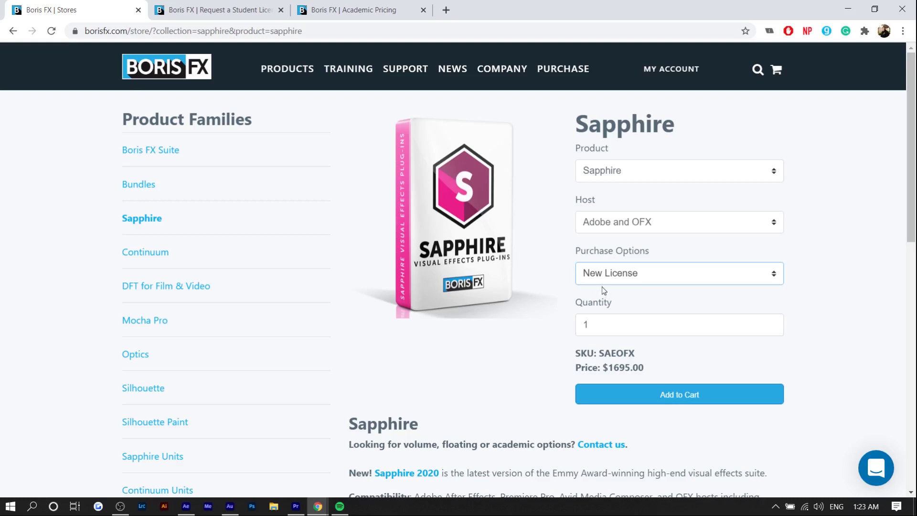
Switch the Sapphire purchase option to Monthly Subscription and check its $62.00 price
{"action": "left_click", "coordinate": [603, 280]}
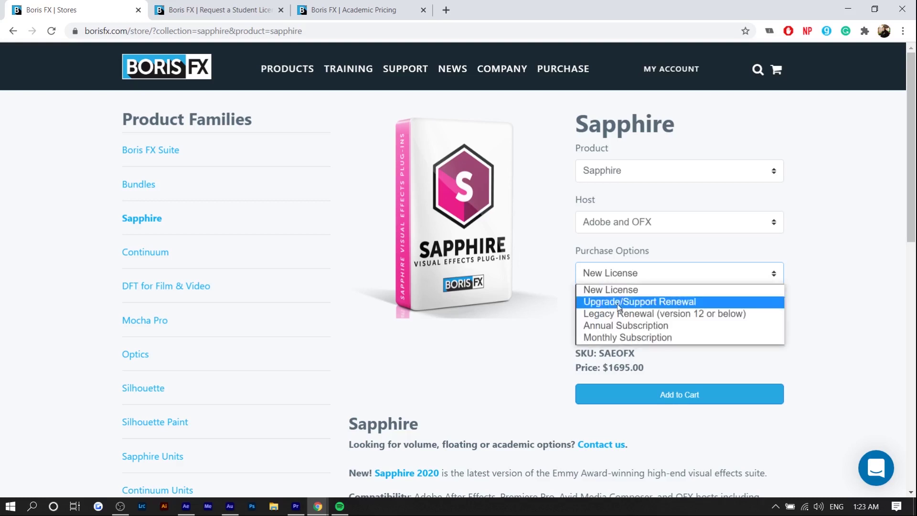
{"action": "left_click", "coordinate": [623, 339]}
{"action": "double_click", "coordinate": [610, 367]}
{"action": "left_click", "coordinate": [603, 367]}
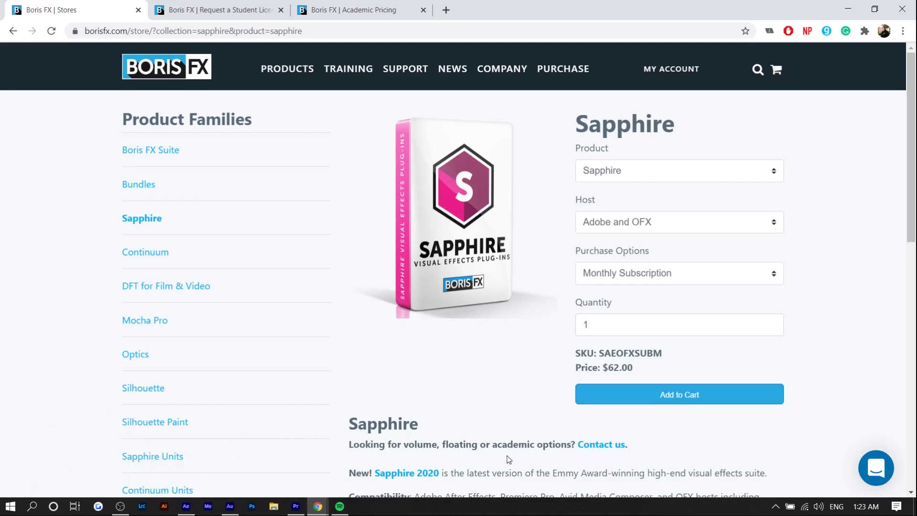
On the Academic Pricing page, highlight the Sapphire free-with-valid-ID student discount terms
{"action": "left_click", "coordinate": [353, 10]}
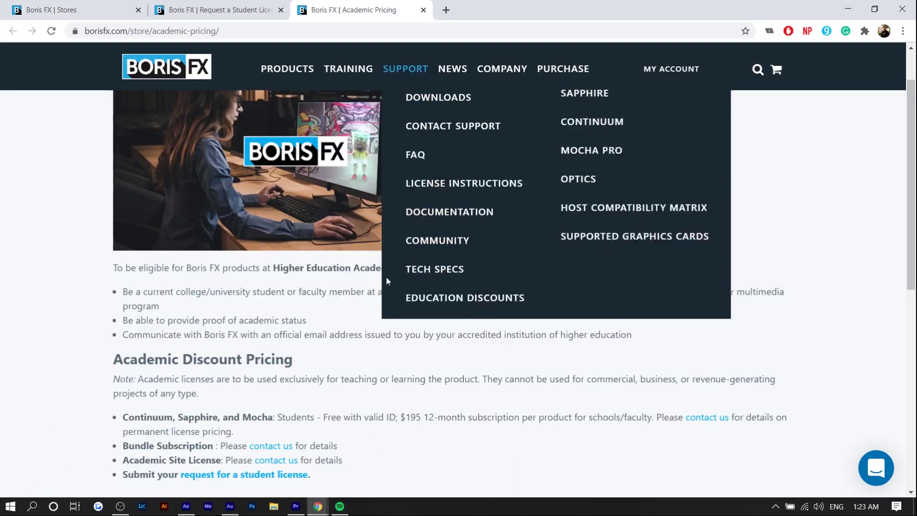
{"action": "scroll", "coordinate": [180, 260], "scroll_direction": "down", "scroll_amount": 3}
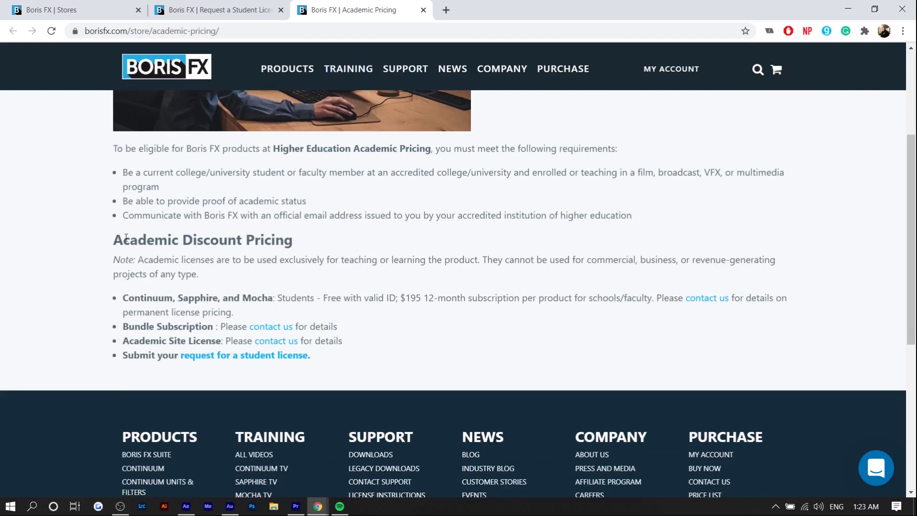
{"action": "left_click_drag", "start_coordinate": [137, 237], "coordinate": [277, 238]}
{"action": "left_click", "coordinate": [283, 258]}
{"action": "left_click_drag", "start_coordinate": [177, 298], "coordinate": [219, 298]}
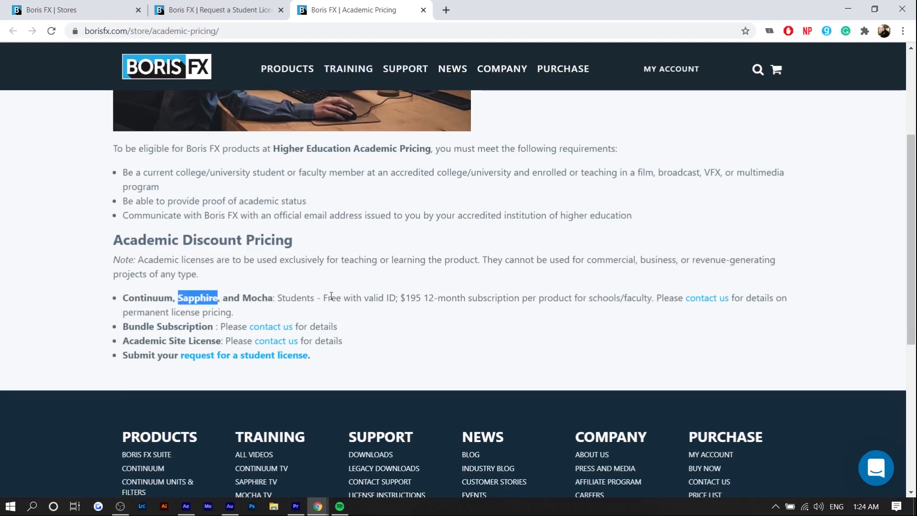
{"action": "left_click_drag", "start_coordinate": [323, 298], "coordinate": [388, 298]}
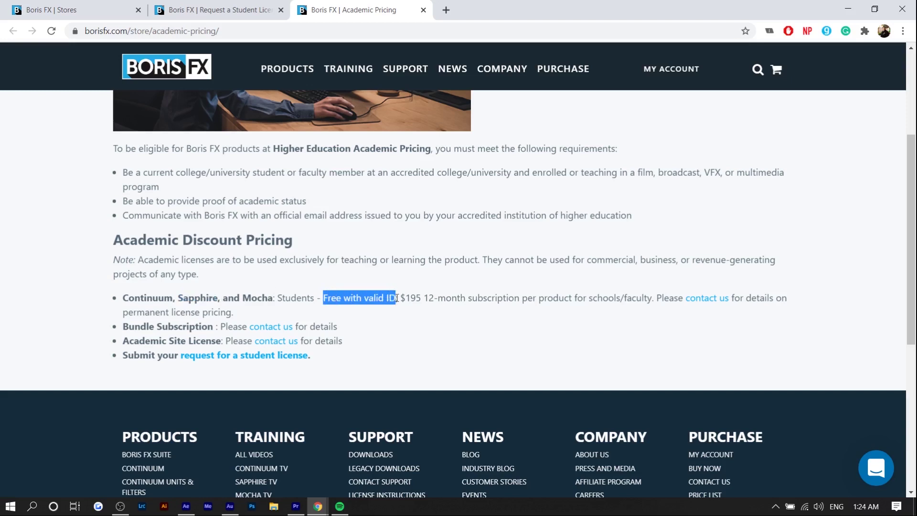
{"action": "left_click", "coordinate": [396, 298]}
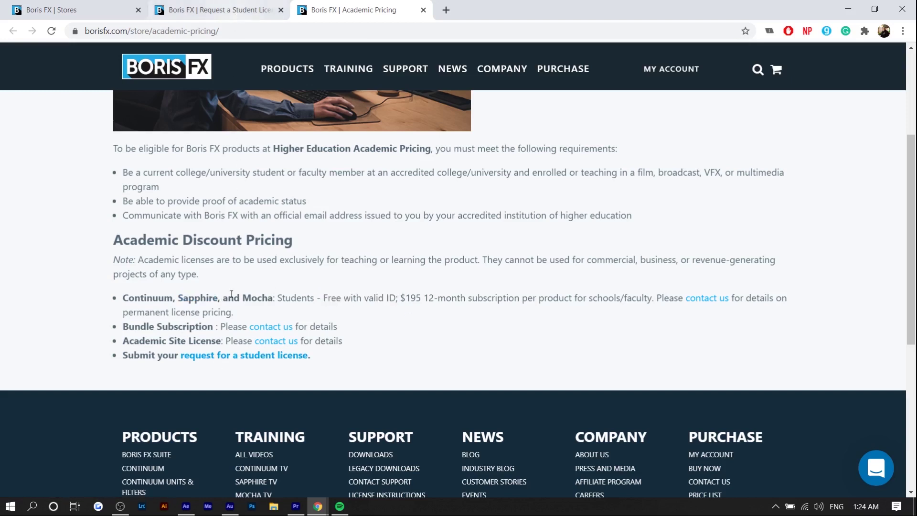
Open the Request a Student License form and scroll through its fields
{"action": "left_click", "coordinate": [283, 359]}
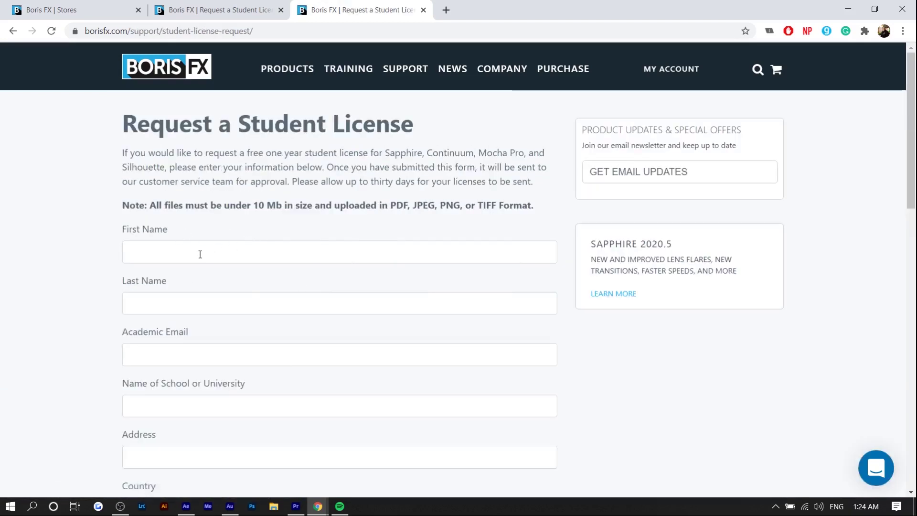
{"action": "scroll", "coordinate": [170, 255], "scroll_direction": "down", "scroll_amount": 3}
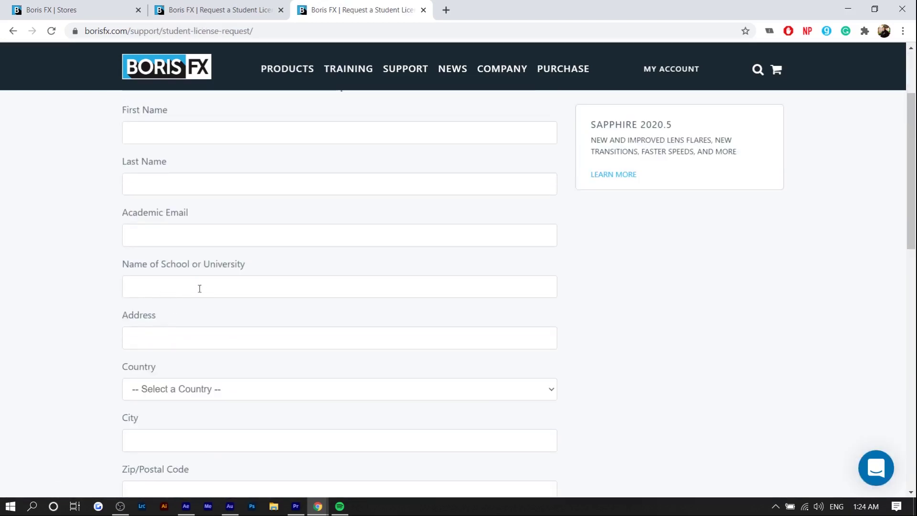
{"action": "scroll", "coordinate": [212, 289], "scroll_direction": "down", "scroll_amount": 4}
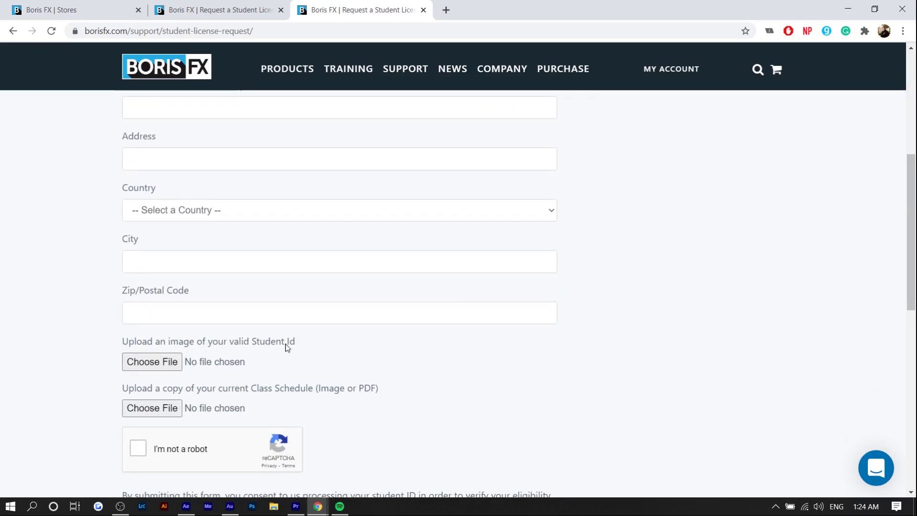
{"action": "scroll", "coordinate": [285, 347], "scroll_direction": "down", "scroll_amount": 3}
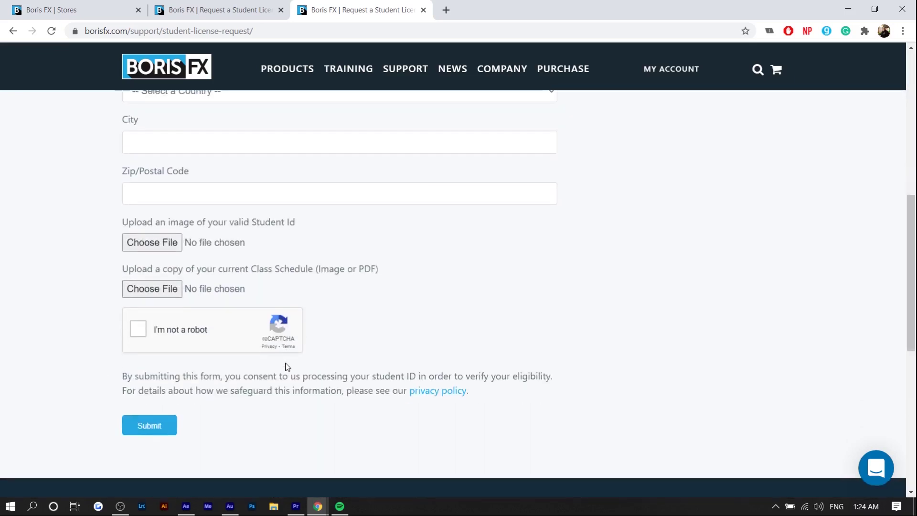
{"action": "left_click_drag", "start_coordinate": [552, 377], "coordinate": [469, 376]}
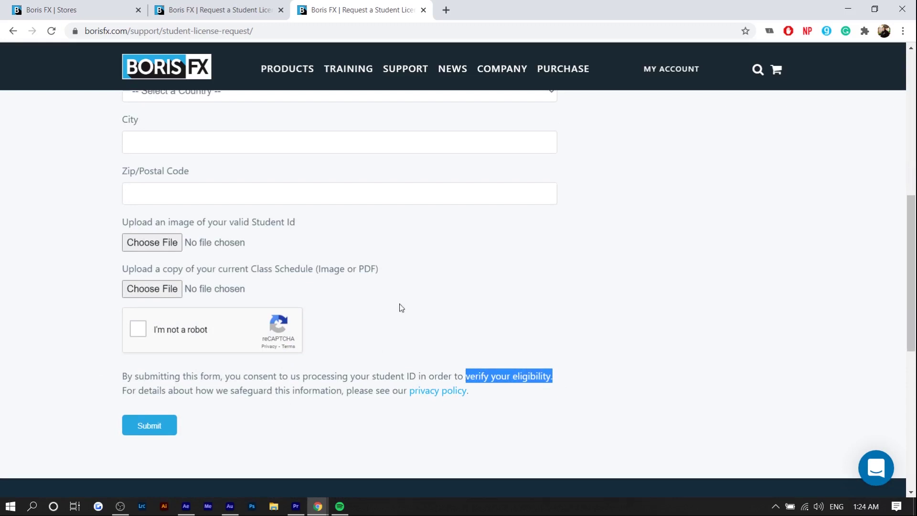
{"action": "left_click", "coordinate": [125, 7]}
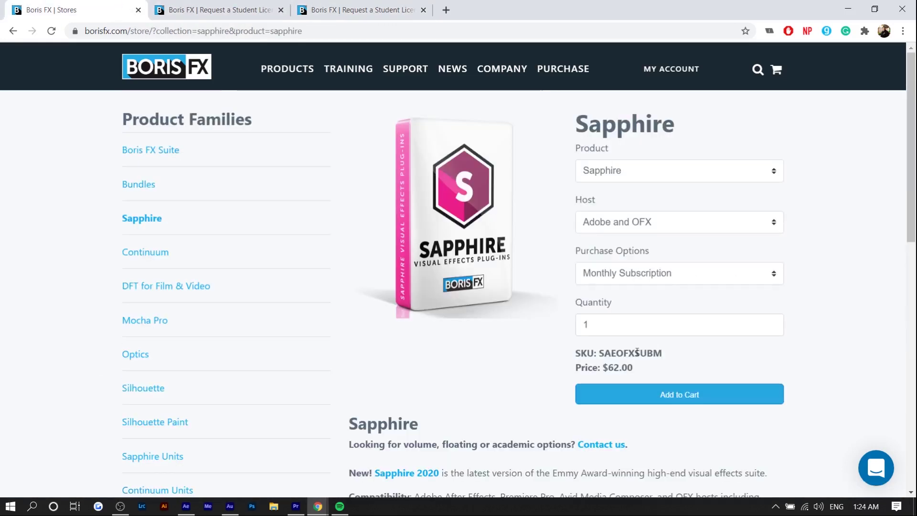
{"action": "left_click", "coordinate": [640, 276]}
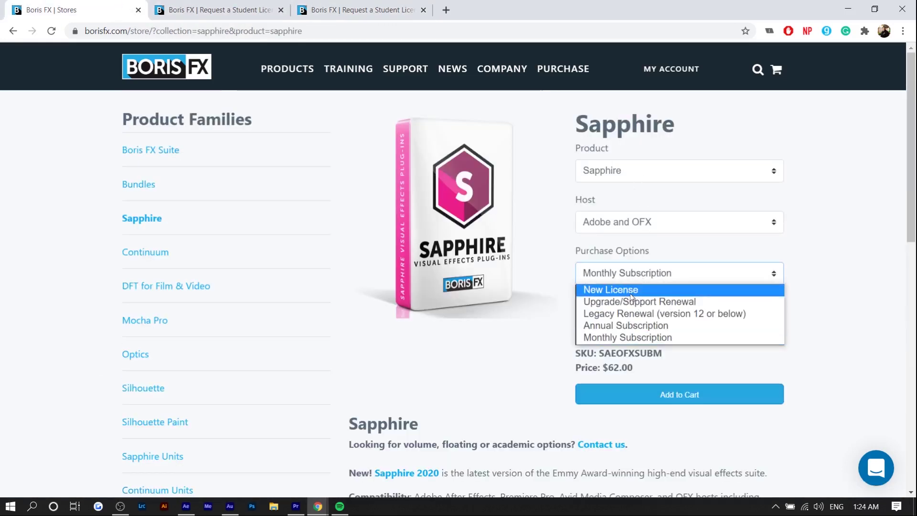
{"action": "left_click", "coordinate": [630, 294]}
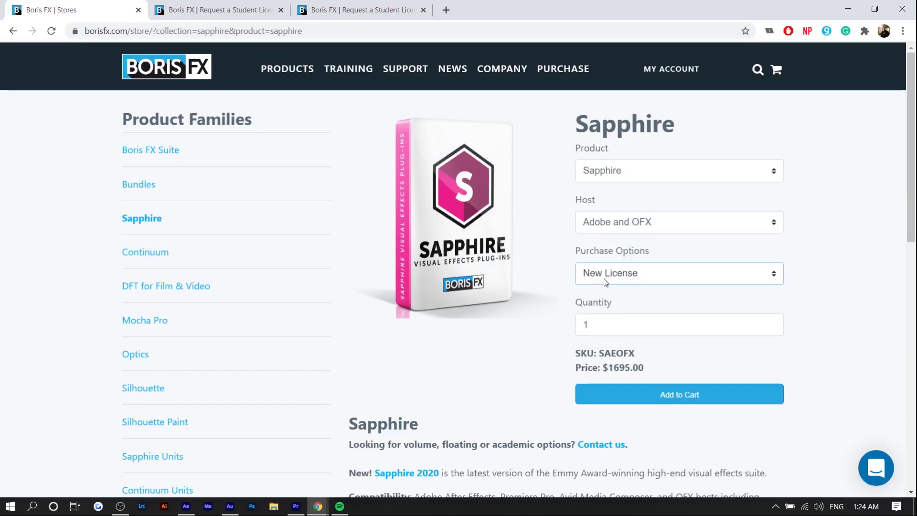
{"action": "left_click_drag", "start_coordinate": [648, 368], "coordinate": [613, 367]}
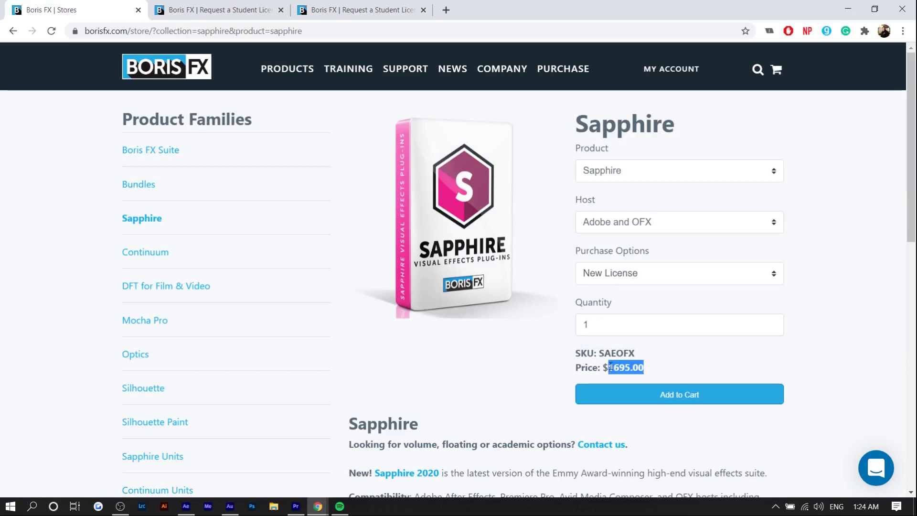
{"action": "scroll", "coordinate": [651, 365], "scroll_direction": "down", "scroll_amount": 3}
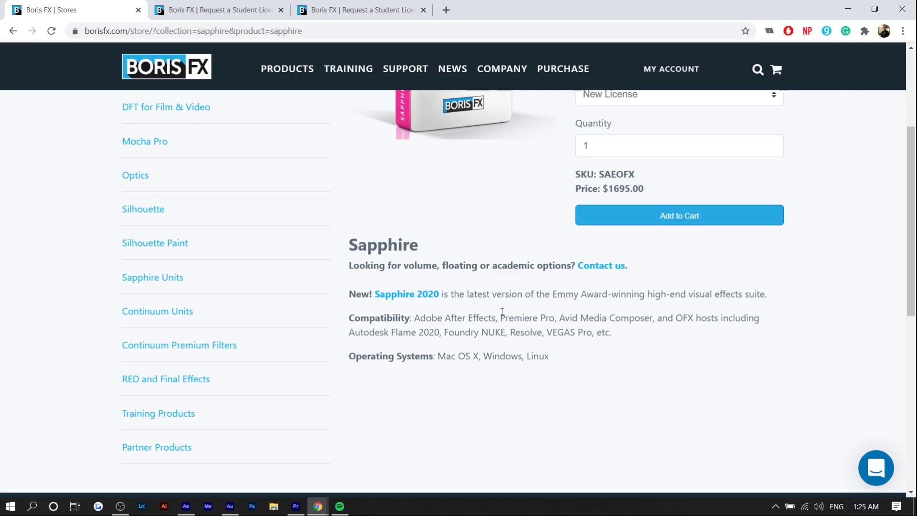
{"action": "left_click_drag", "start_coordinate": [416, 318], "coordinate": [558, 319]}
Apply S_Glint to the C0444 clip, then undo it
{"action": "left_click", "coordinate": [427, 326]}
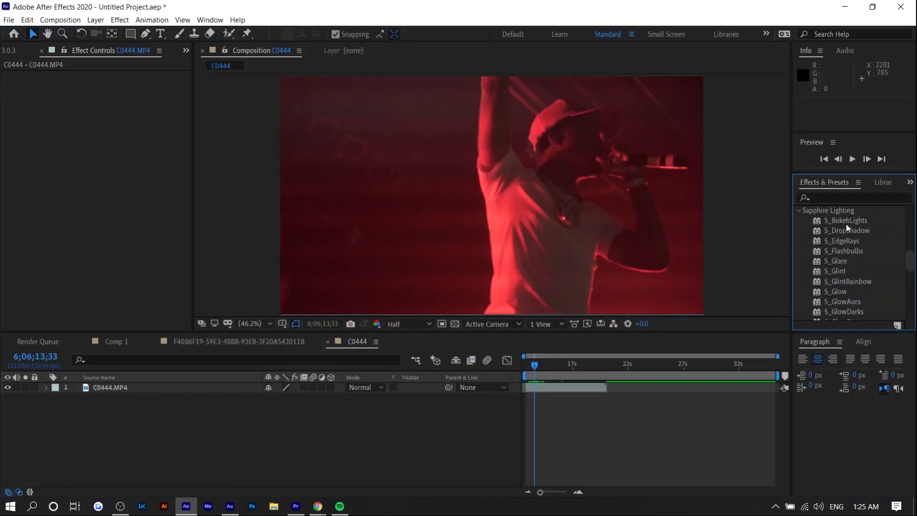
{"action": "left_click_drag", "start_coordinate": [840, 270], "coordinate": [587, 388]}
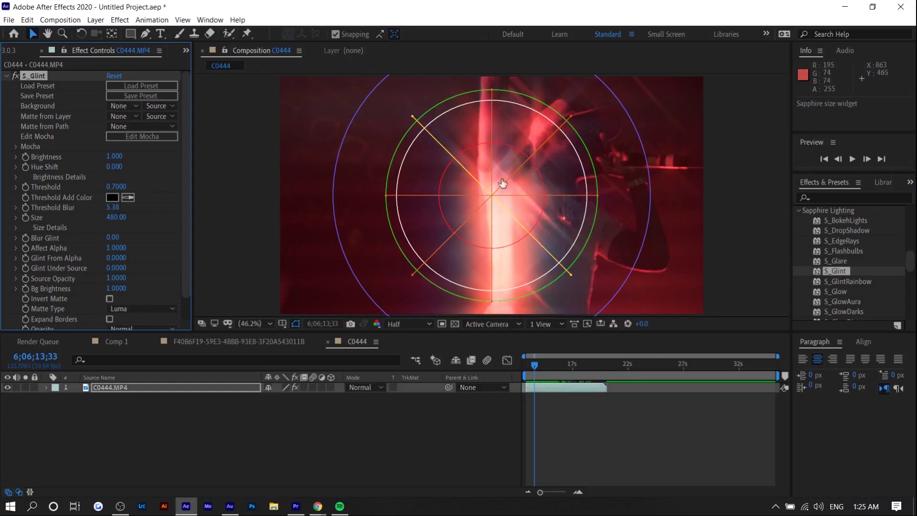
{"action": "key", "text": "ctrl+z"}
Try S_GlintRainbow with a slightly lower Shift Red, then apply S_Glint again
{"action": "left_click_drag", "start_coordinate": [843, 282], "coordinate": [584, 387]}
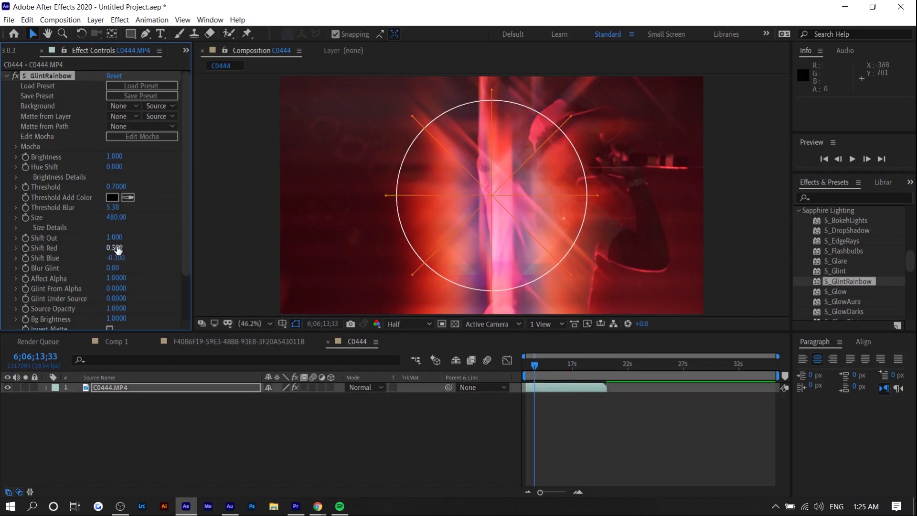
{"action": "left_click_drag", "start_coordinate": [118, 250], "coordinate": [98, 248]}
{"action": "double_click", "coordinate": [837, 271]}
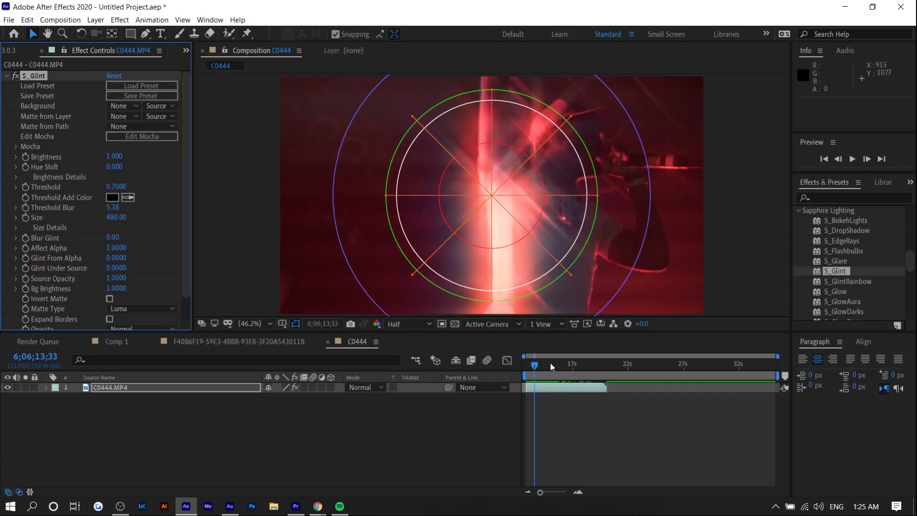
Preview the glinted clip and stop on frame 6;06;16;05 with the strongest glints
{"action": "left_click_drag", "start_coordinate": [534, 367], "coordinate": [540, 367]}
{"action": "key", "text": "space"}
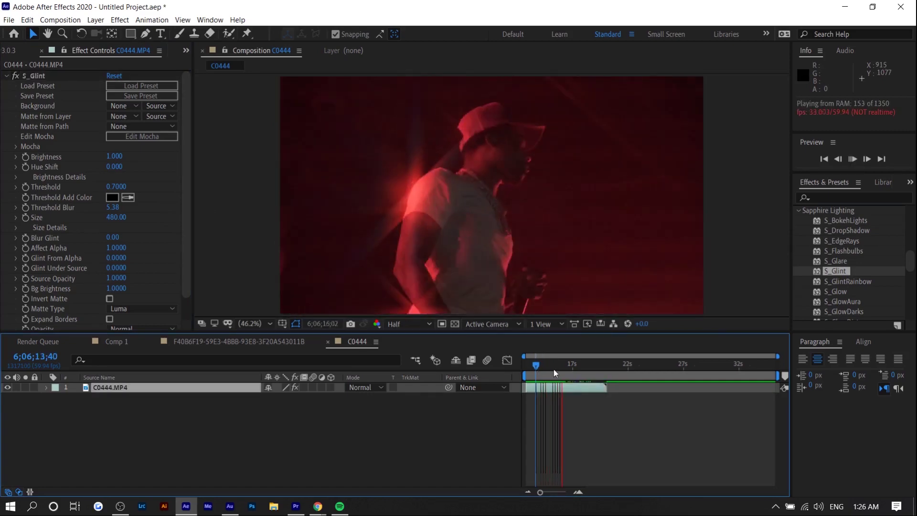
{"action": "left_click_drag", "start_coordinate": [556, 369], "coordinate": [564, 369]}
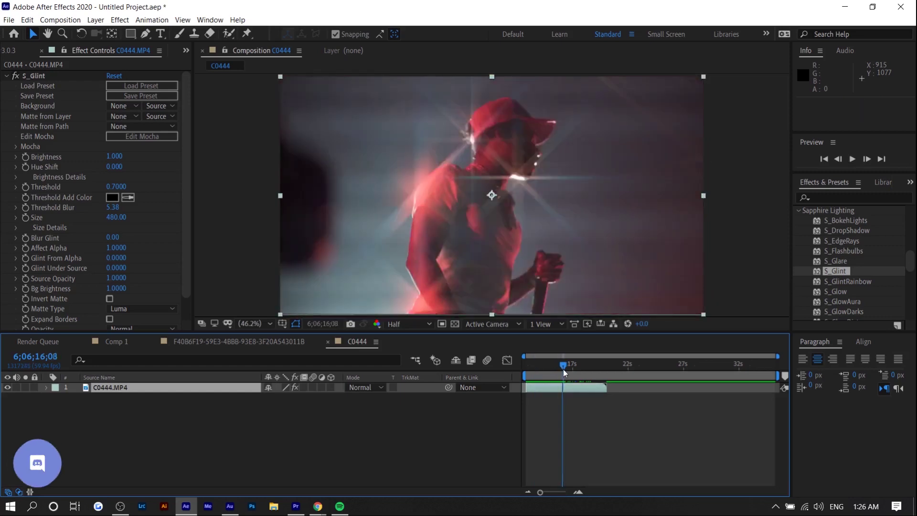
{"action": "left_click", "coordinate": [562, 369]}
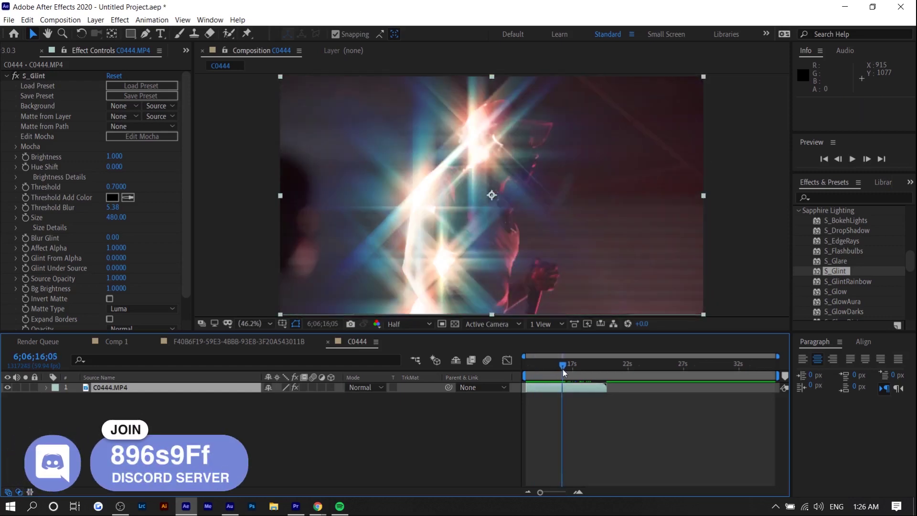
Lower S_Glint Brightness to 0.590 and set Blur Glint to 1.00
{"action": "mouse_move", "coordinate": [113, 156]}
{"action": "left_mouse_down"}
{"action": "mouse_move", "coordinate": [79, 162]}
{"action": "mouse_move", "coordinate": [97, 164]}
{"action": "left_mouse_up"}
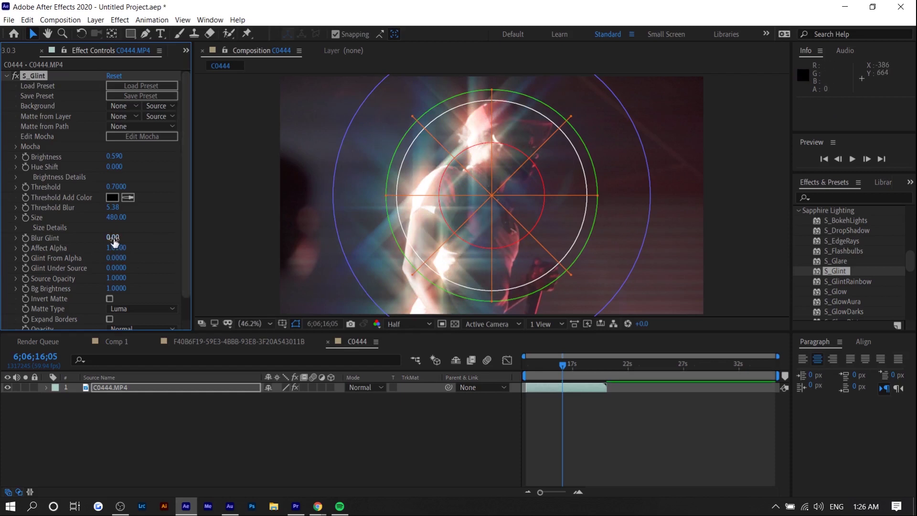
{"action": "left_click_drag", "start_coordinate": [113, 238], "coordinate": [53, 247]}
{"action": "scroll", "coordinate": [67, 286], "scroll_direction": "down", "scroll_amount": 2}
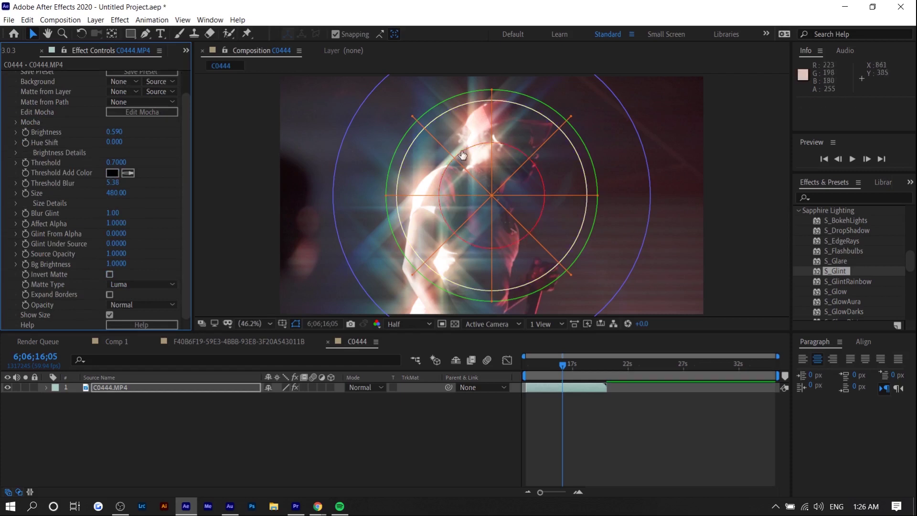
Lengthen the upper-left and upper-right diagonal glint rays toward the frame's top edge
{"action": "left_click_drag", "start_coordinate": [414, 120], "coordinate": [383, 88]}
{"action": "left_click_drag", "start_coordinate": [571, 119], "coordinate": [632, 86]}
{"action": "left_click_drag", "start_coordinate": [562, 366], "coordinate": [556, 367]}
{"action": "left_click_drag", "start_coordinate": [384, 89], "coordinate": [354, 76]}
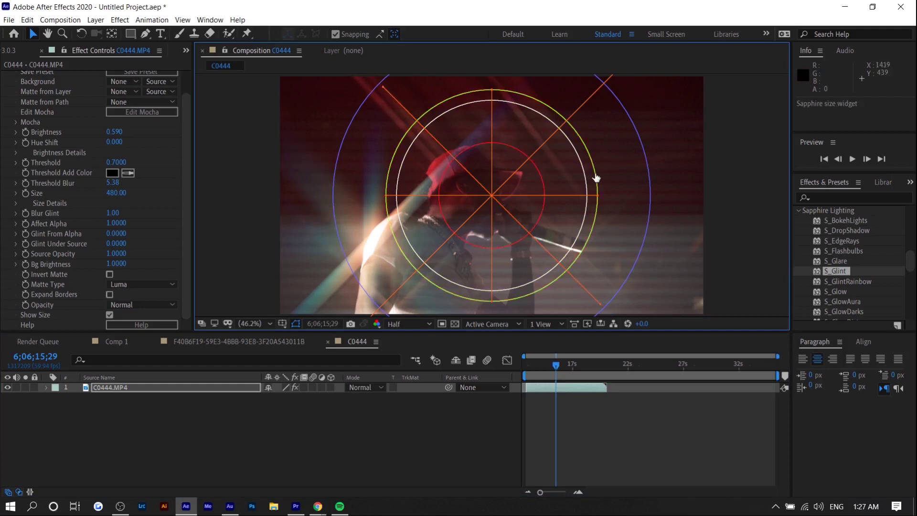
Set ray sizes to X 2.924, Y 2.446, Diag1 0.653, Diag2 0.539, Green 0.830, Blue 1.200, and preview
{"action": "left_click", "coordinate": [17, 202]}
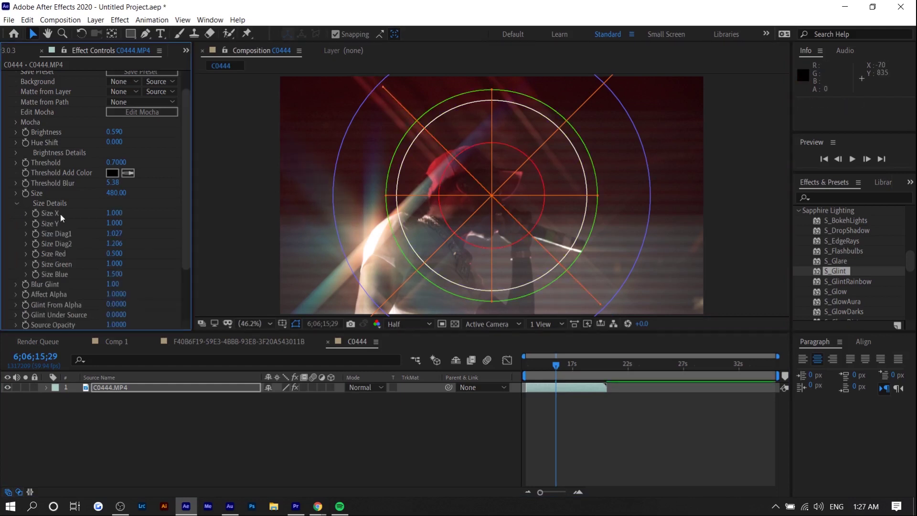
{"action": "left_click_drag", "start_coordinate": [112, 213], "coordinate": [158, 214]}
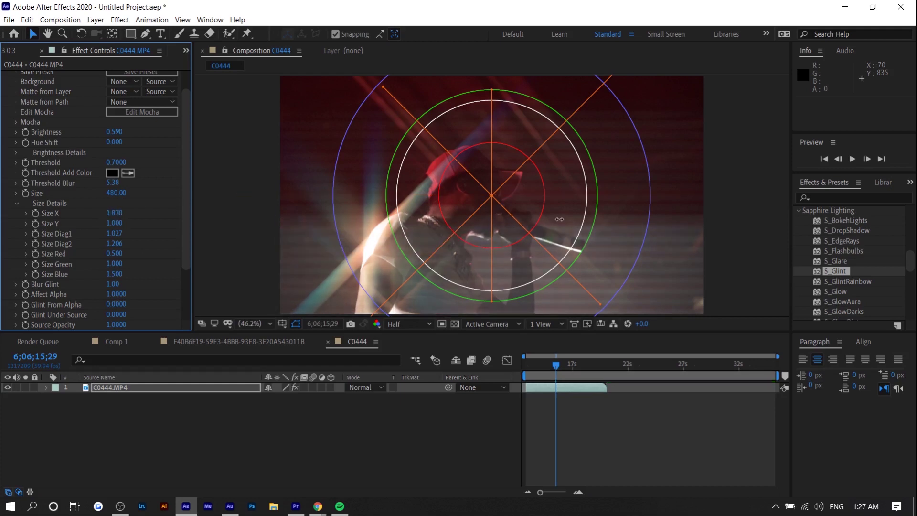
{"action": "left_click_drag", "start_coordinate": [586, 110], "coordinate": [549, 138]}
{"action": "left_click_drag", "start_coordinate": [629, 142], "coordinate": [308, 195]}
{"action": "left_click_drag", "start_coordinate": [491, 133], "coordinate": [491, 77]}
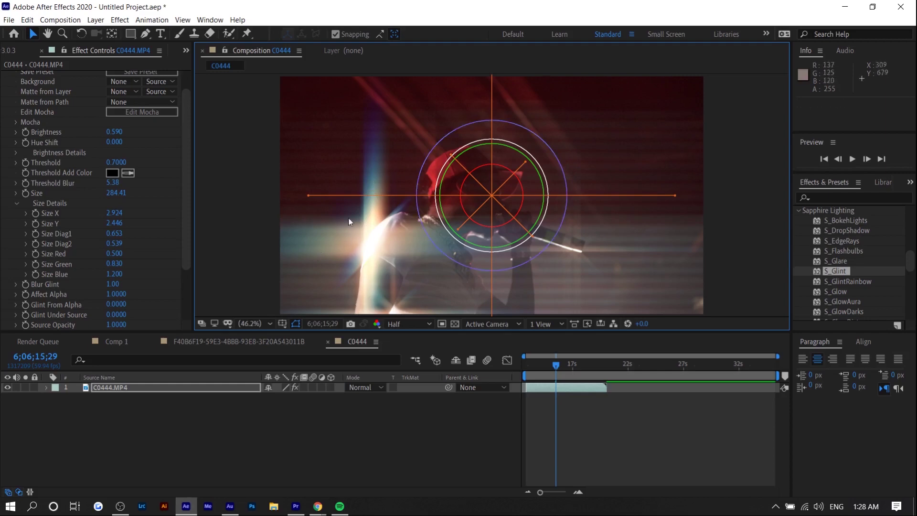
{"action": "key", "text": "space"}
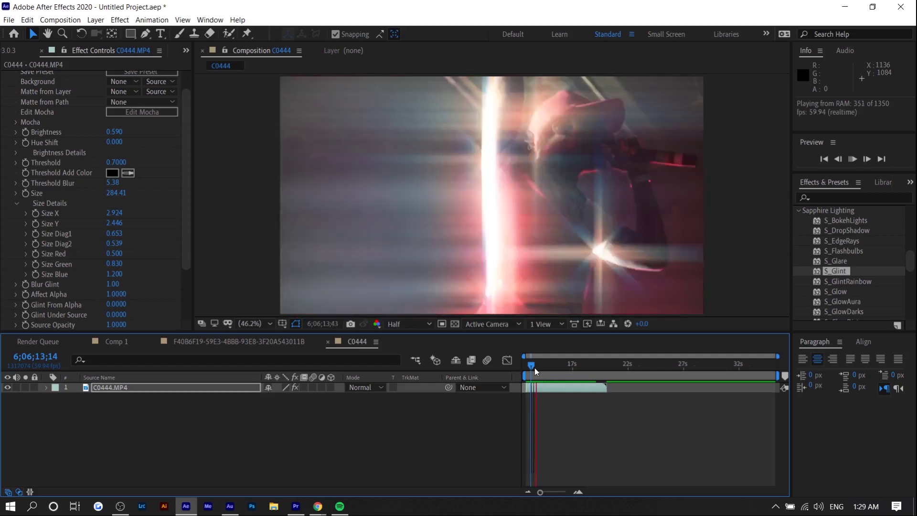
Undo S_Glint and apply a default S_GlintRainbow (Brightness 1.000, Size 480.00) to C0444
{"action": "left_click", "coordinate": [853, 280]}
{"action": "key", "text": "ctrl+z"}
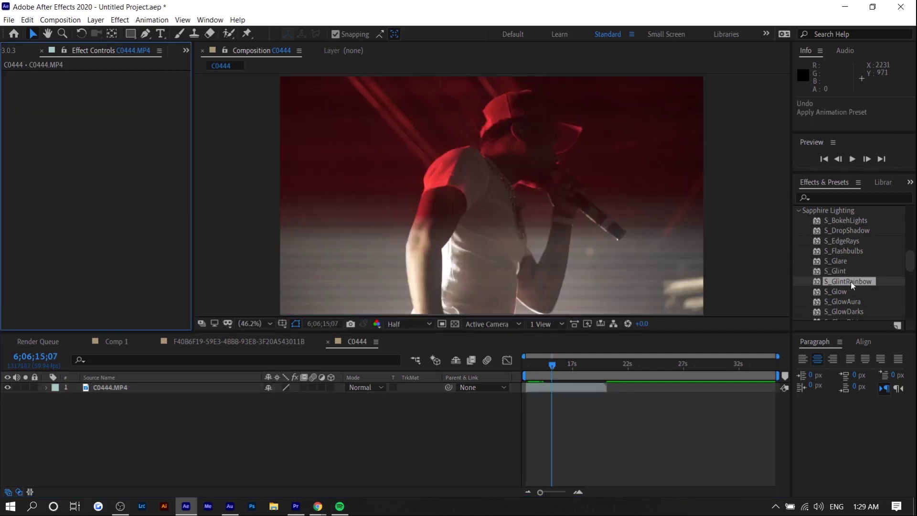
{"action": "left_click_drag", "start_coordinate": [863, 279], "coordinate": [586, 389]}
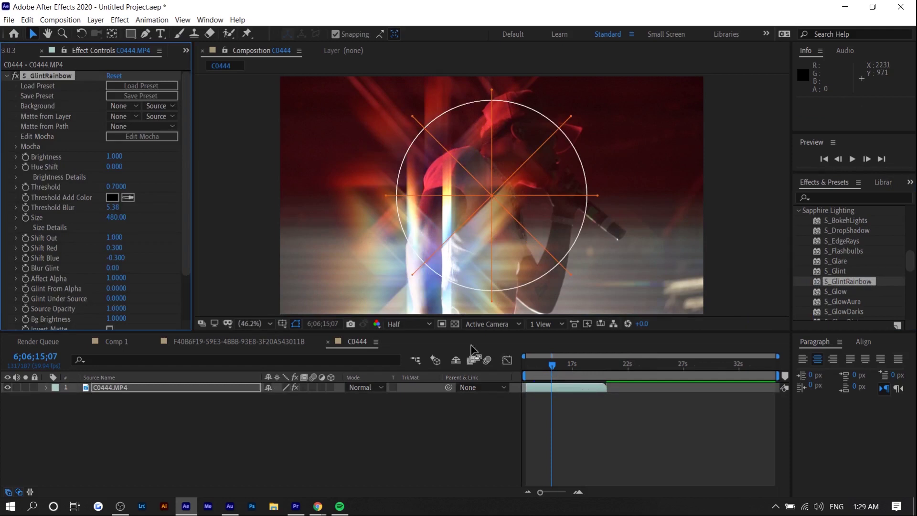
{"action": "left_click", "coordinate": [528, 159]}
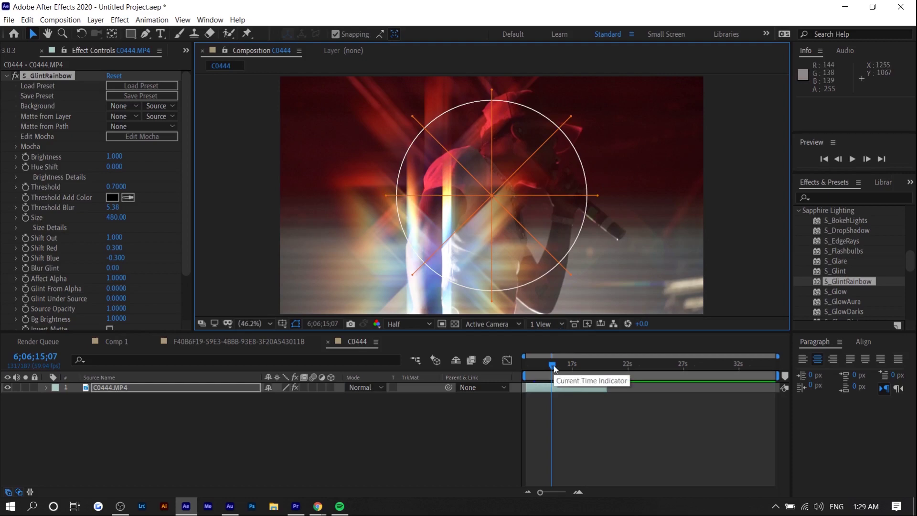
At around frame 13;56, set S_GlintRainbow Shift Out 2.600, Shift Red 0.220 and Shift Blue -0.570
{"action": "left_click_drag", "start_coordinate": [551, 373], "coordinate": [538, 366]}
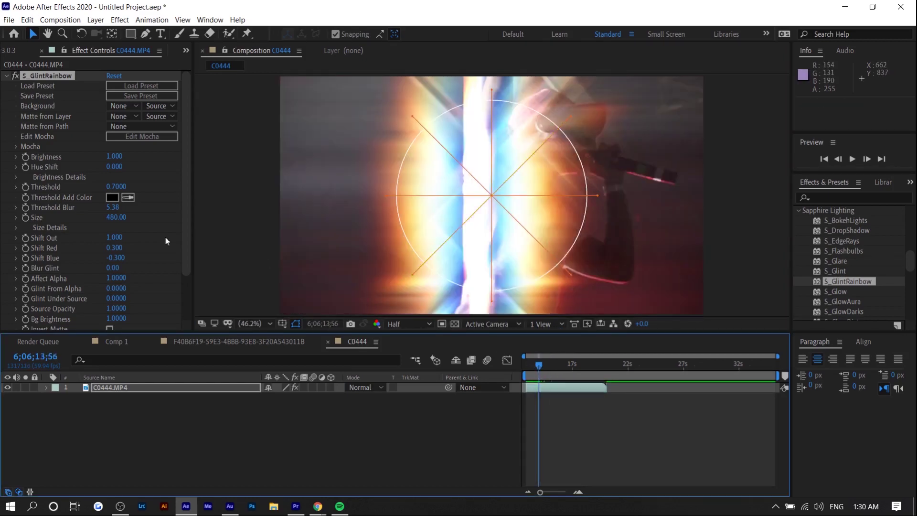
{"action": "left_click_drag", "start_coordinate": [114, 237], "coordinate": [282, 280]}
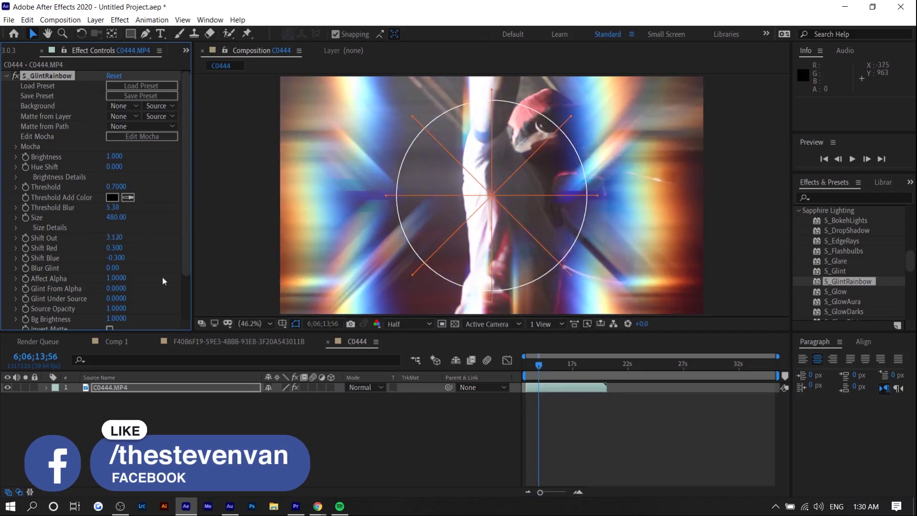
{"action": "left_click_drag", "start_coordinate": [114, 247], "coordinate": [138, 248]}
{"action": "mouse_move", "coordinate": [76, 253]}
{"action": "left_mouse_down"}
{"action": "mouse_move", "coordinate": [57, 253]}
{"action": "mouse_move", "coordinate": [117, 254]}
{"action": "mouse_move", "coordinate": [88, 245]}
{"action": "left_mouse_up"}
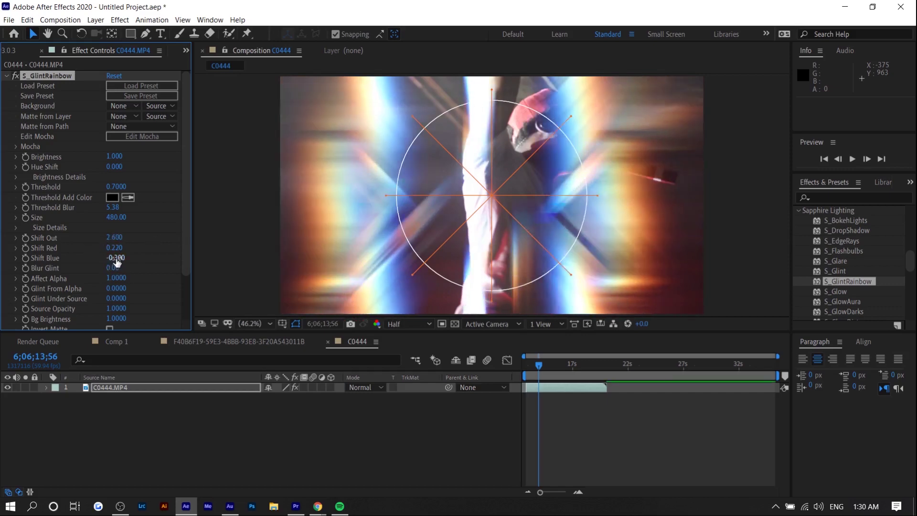
{"action": "left_click_drag", "start_coordinate": [114, 258], "coordinate": [174, 278]}
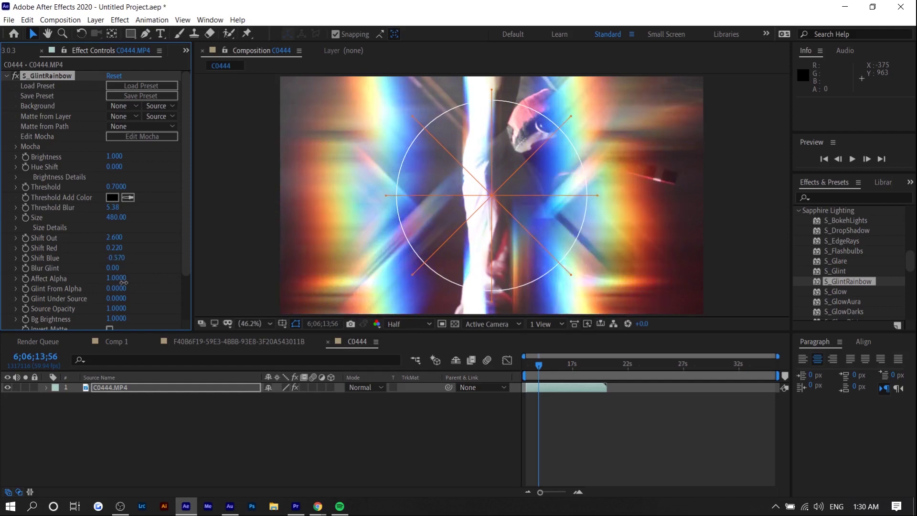